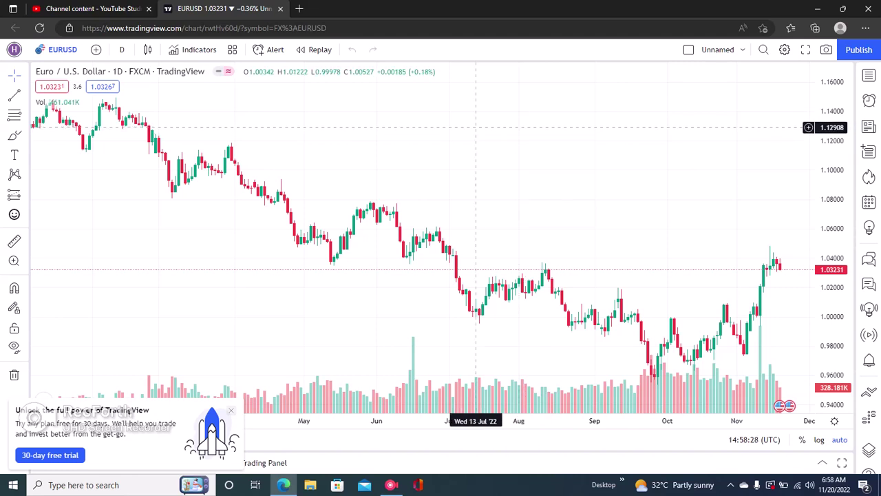
Step: Dismiss the free-trial promotion below the chart and open the symbol section of the chart settings
drag(476, 141, 393, 141)
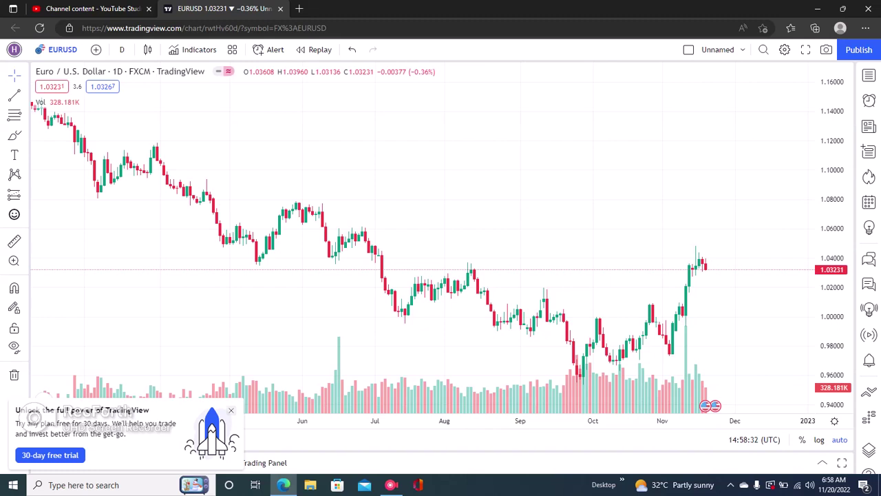
click(230, 411)
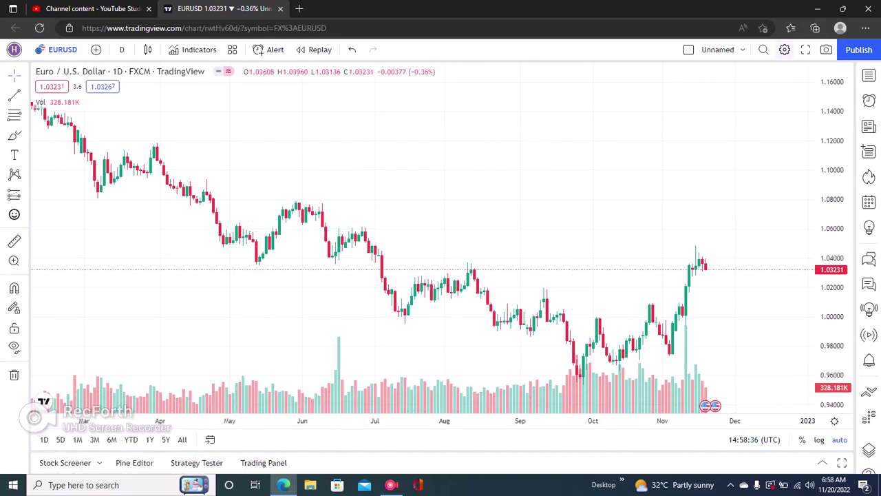
click(784, 49)
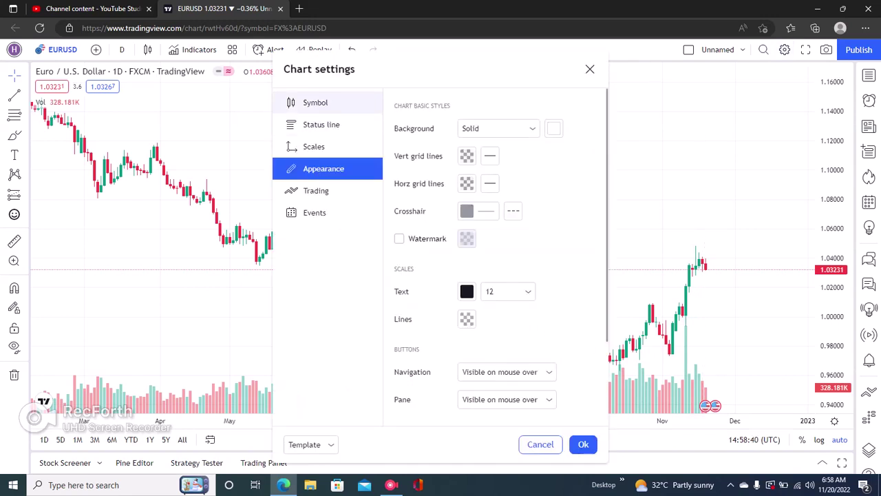
click(316, 103)
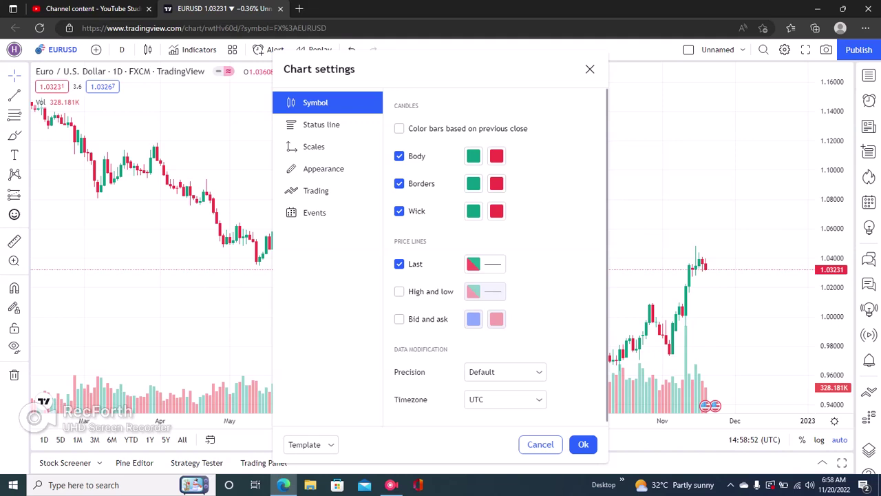
Step: Set the candle body colours to turquoise for rising candles and pink for falling candles
click(473, 156)
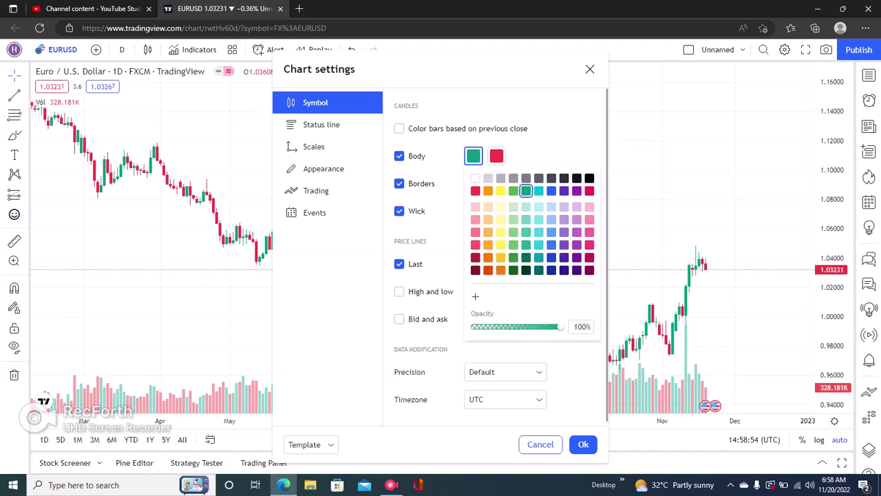
click(538, 190)
click(497, 156)
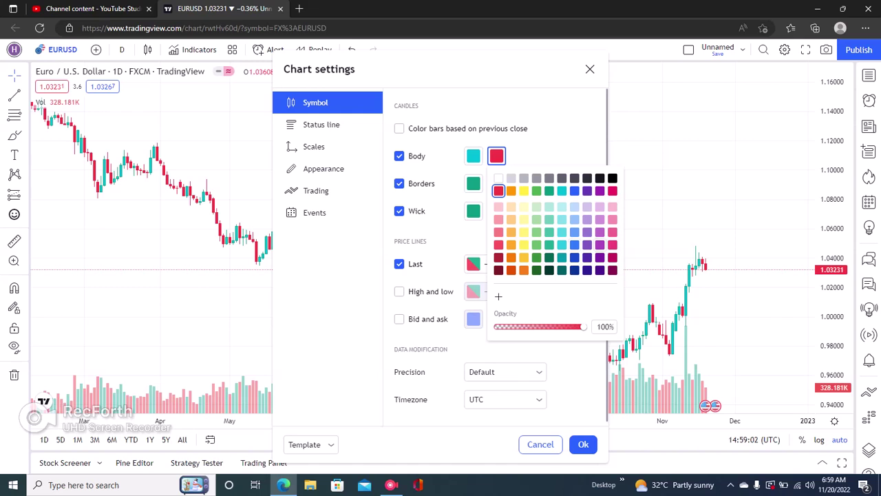
click(612, 190)
key(Escape)
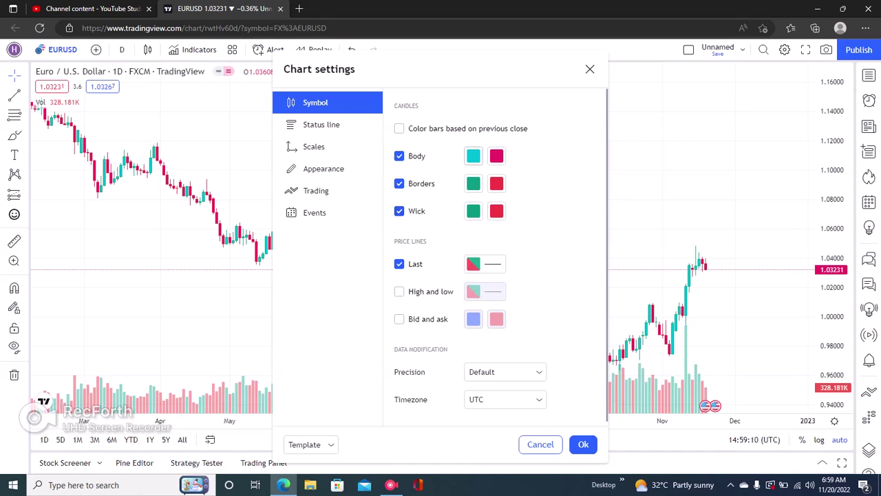
Step: Change the body colour of the rising candles to blue
click(473, 156)
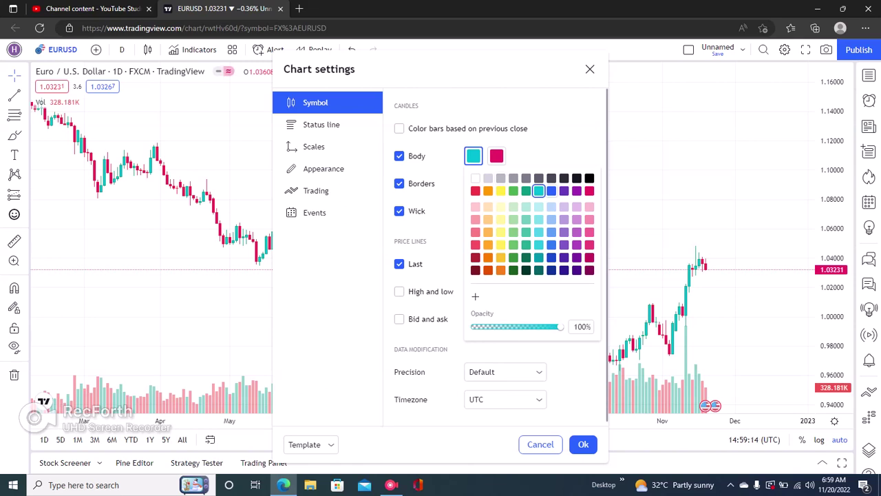
click(552, 191)
key(Escape)
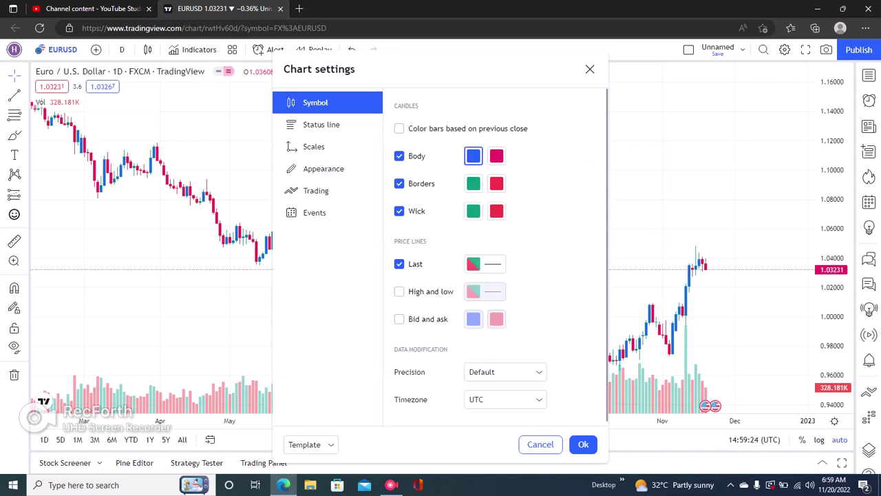
Step: Try hiding the candle bodies and turn them back on
click(496, 155)
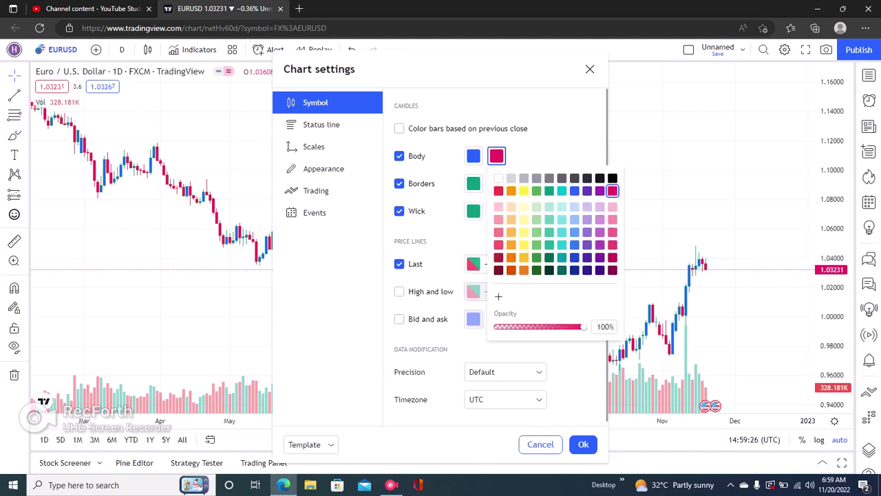
key(Escape)
click(399, 155)
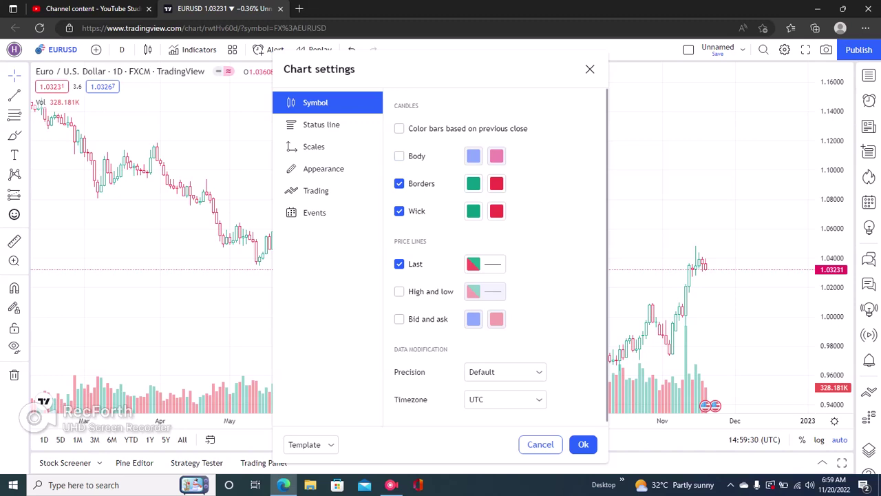
click(399, 156)
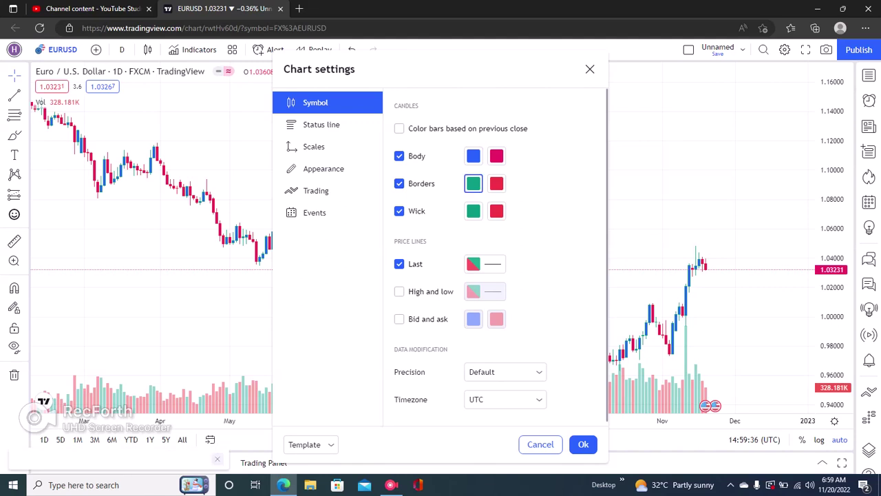
Step: Set the candle border colours to blue for rising candles and pink for falling candles
click(473, 183)
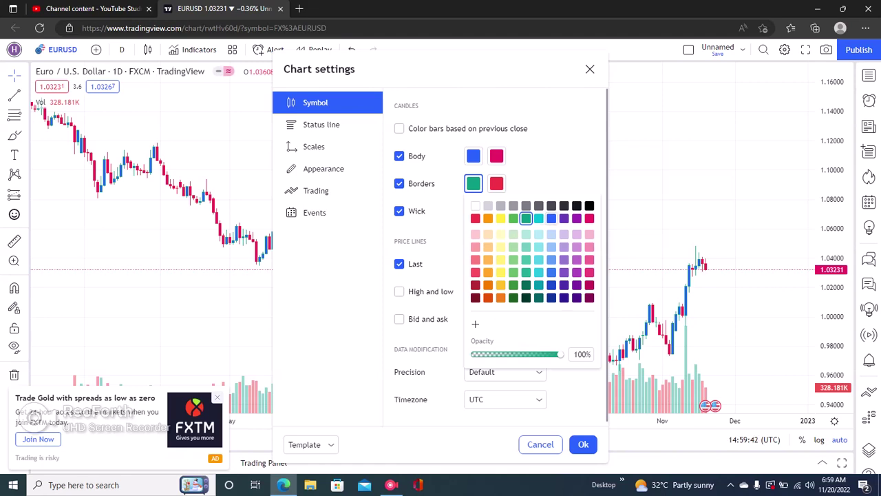
click(551, 218)
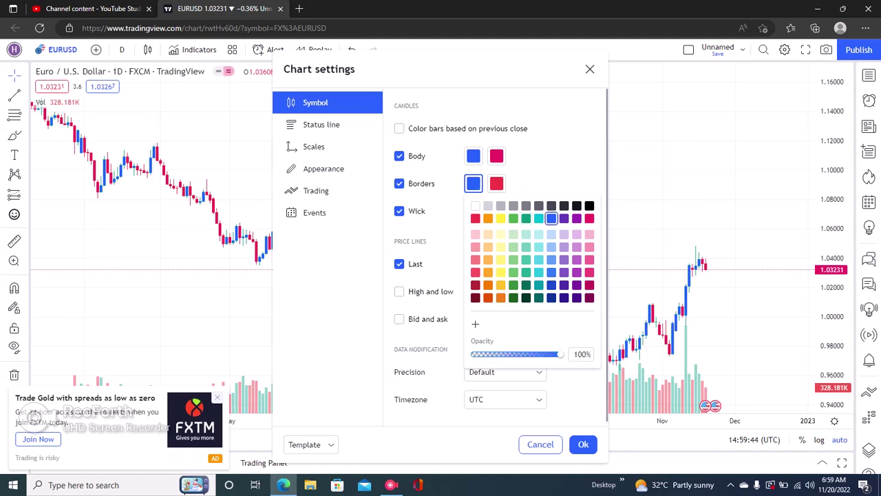
click(526, 183)
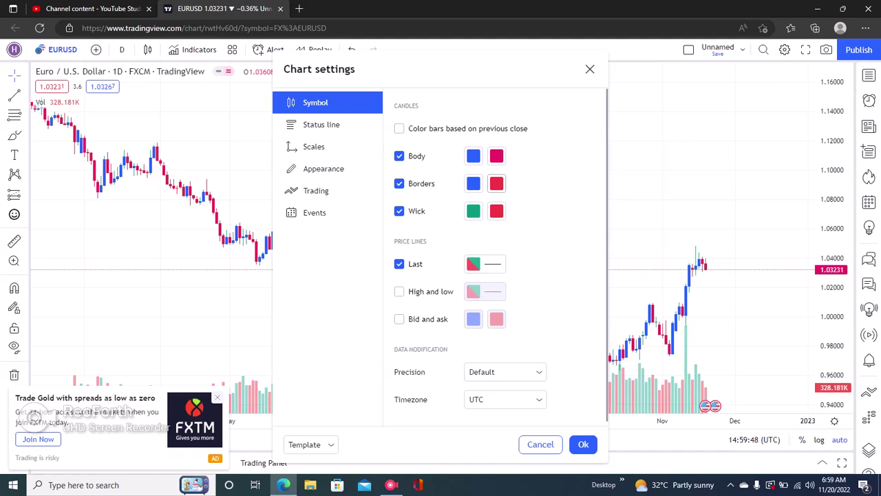
click(496, 183)
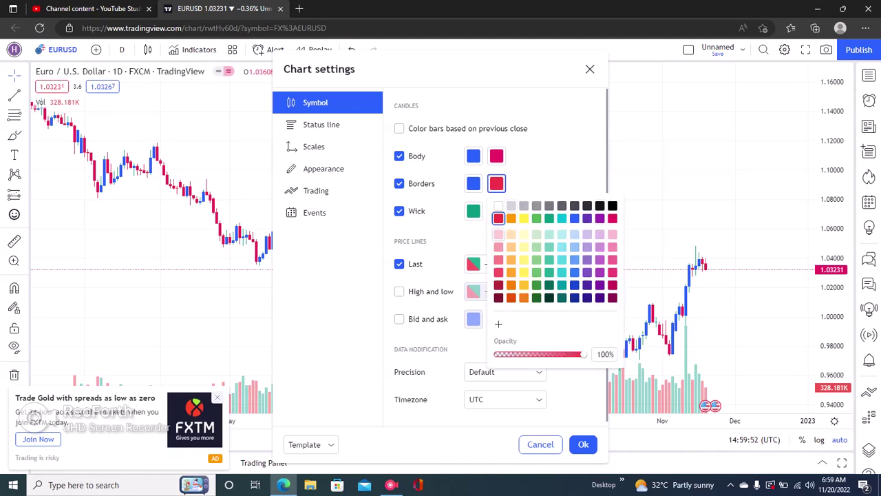
click(611, 218)
click(550, 183)
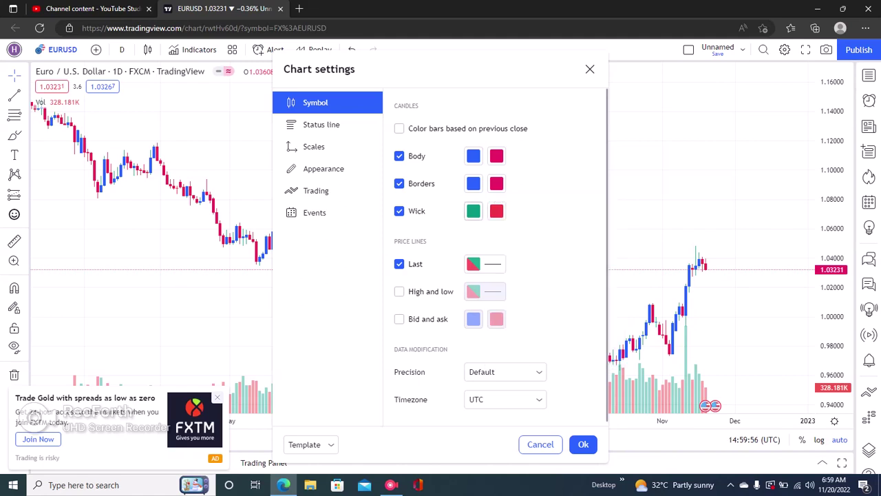
Step: Try to change the wick colour of the falling candles to pink
click(473, 211)
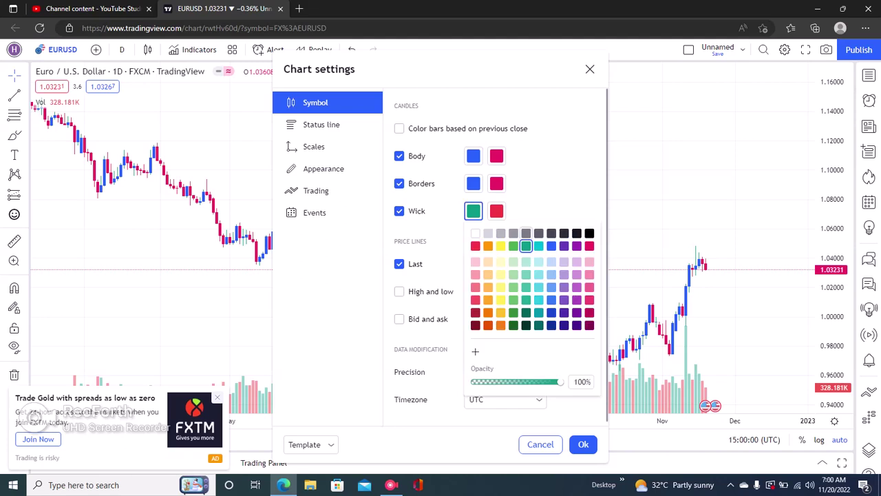
click(497, 211)
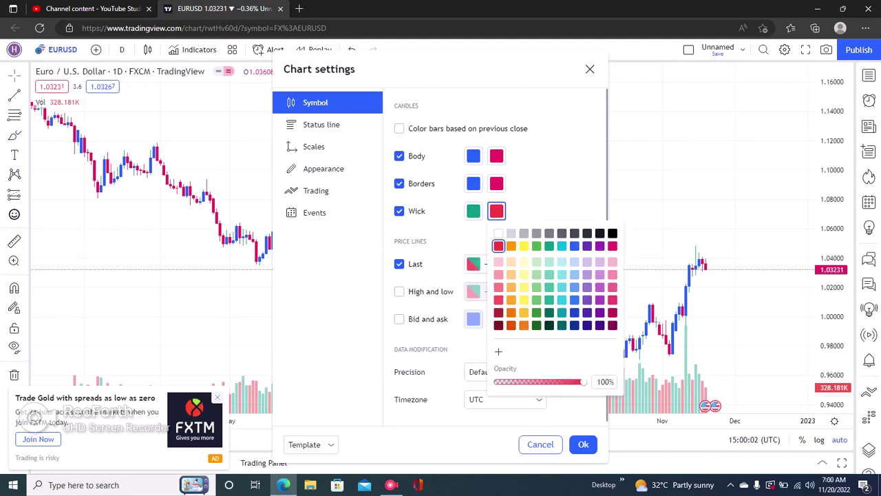
click(612, 245)
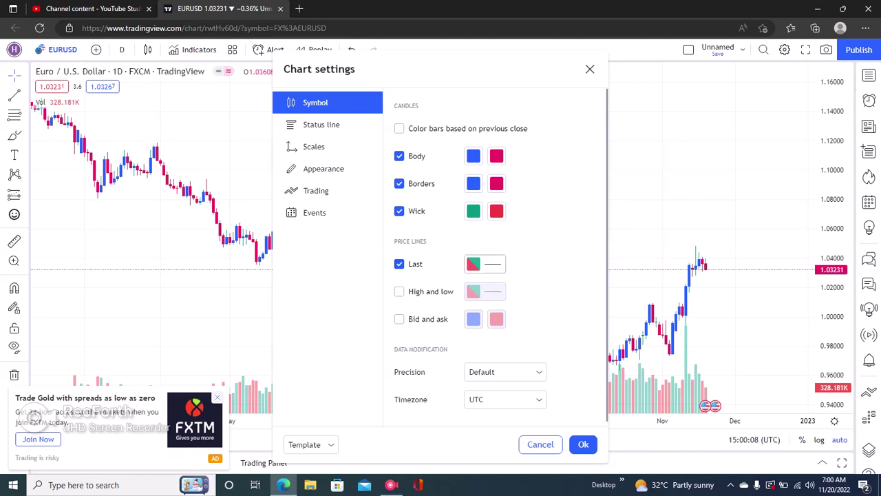
Step: Set the colour of the last price line to blue
click(474, 263)
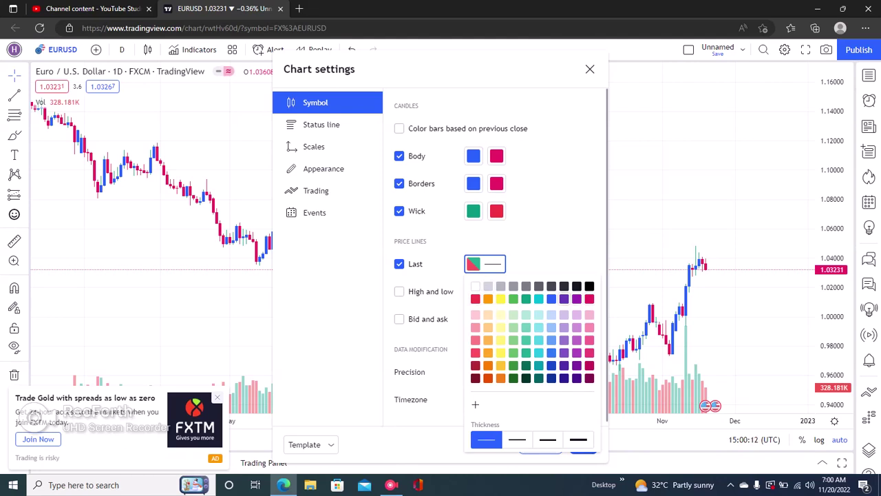
click(551, 298)
click(493, 263)
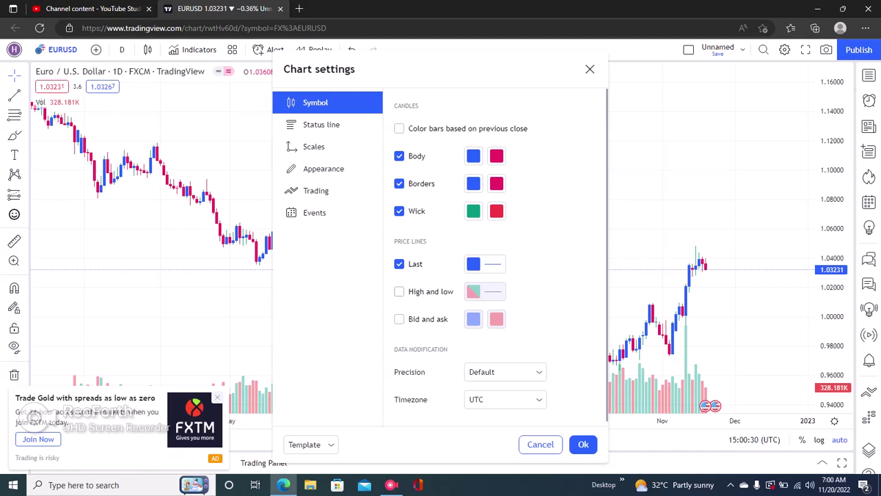
Step: Try out the high and low price lines and turn them off again
click(399, 292)
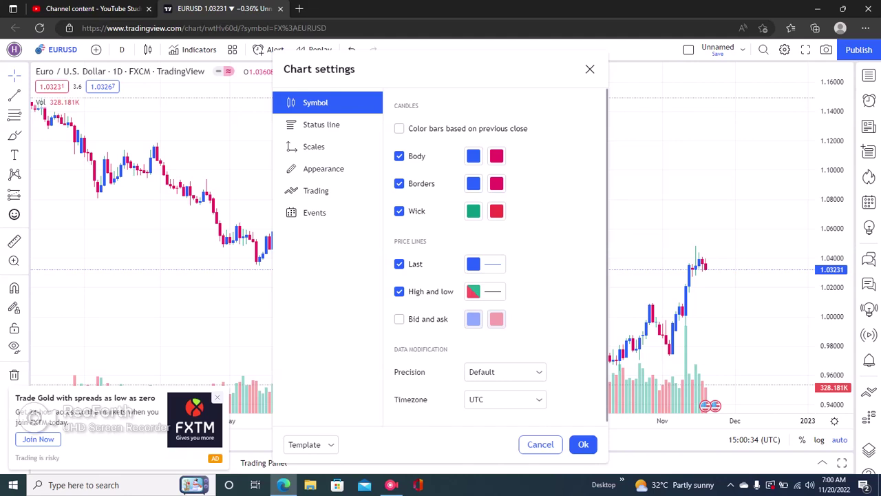
click(399, 291)
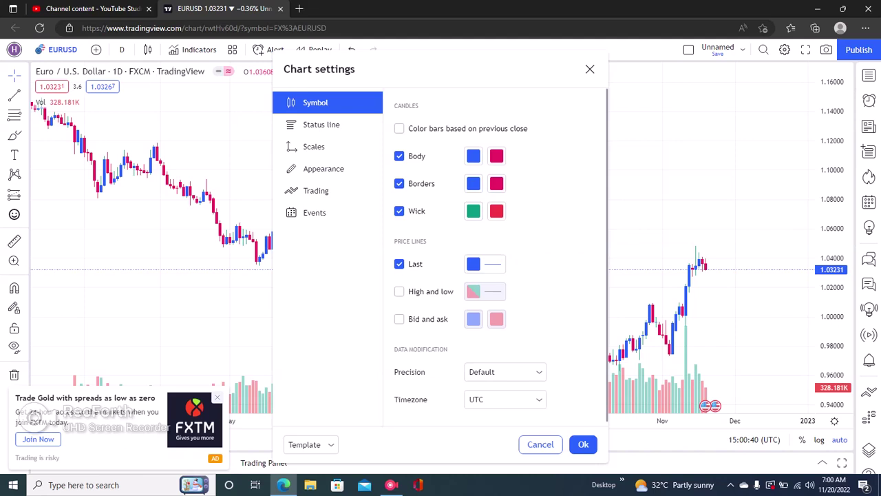
Step: Look over the status line and scales settings and open the chart's appearance settings
click(321, 125)
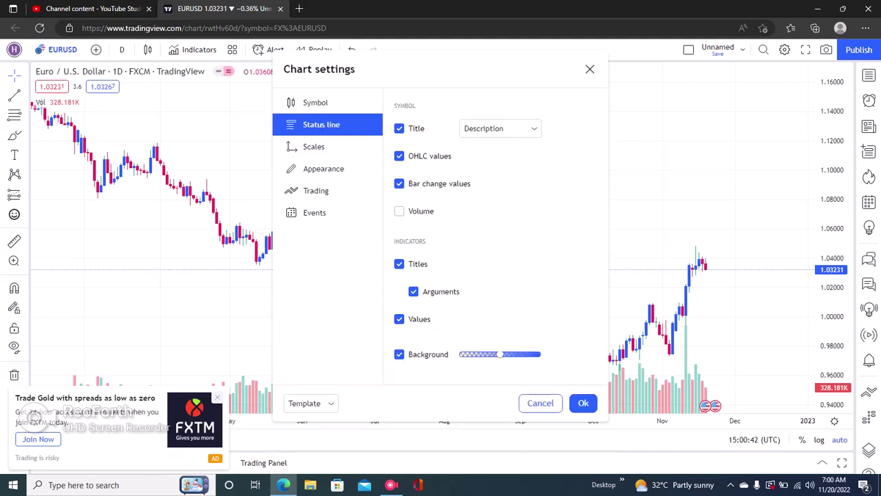
click(314, 147)
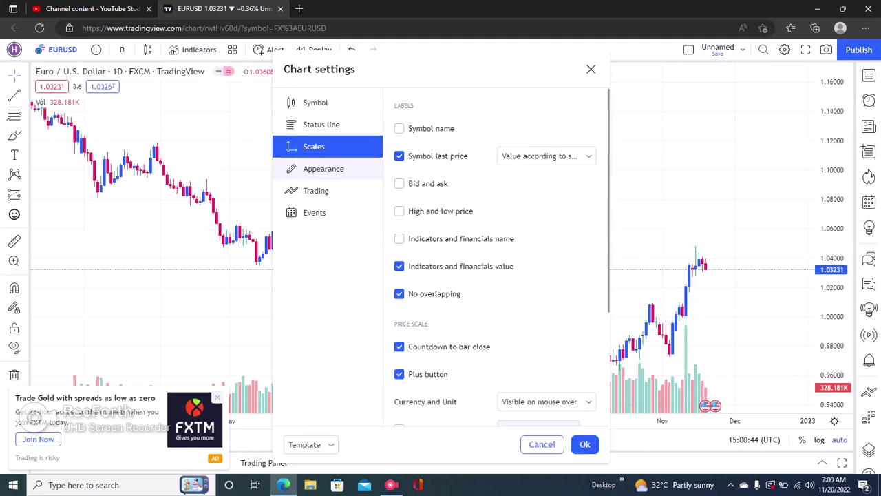
click(324, 168)
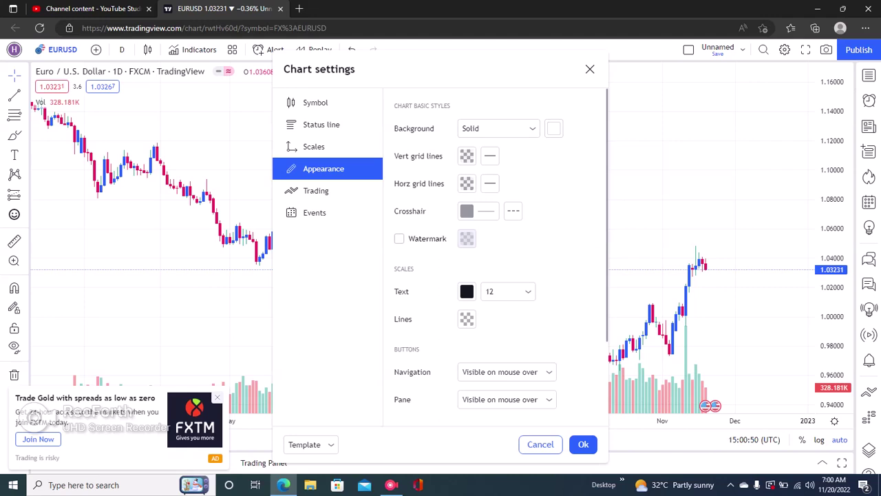
Step: Try a gradient chart background and return it to solid
click(498, 128)
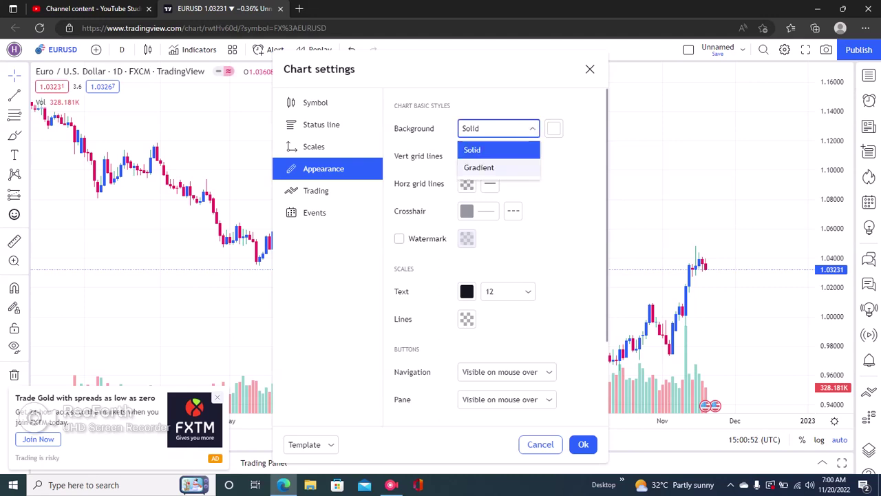
click(490, 167)
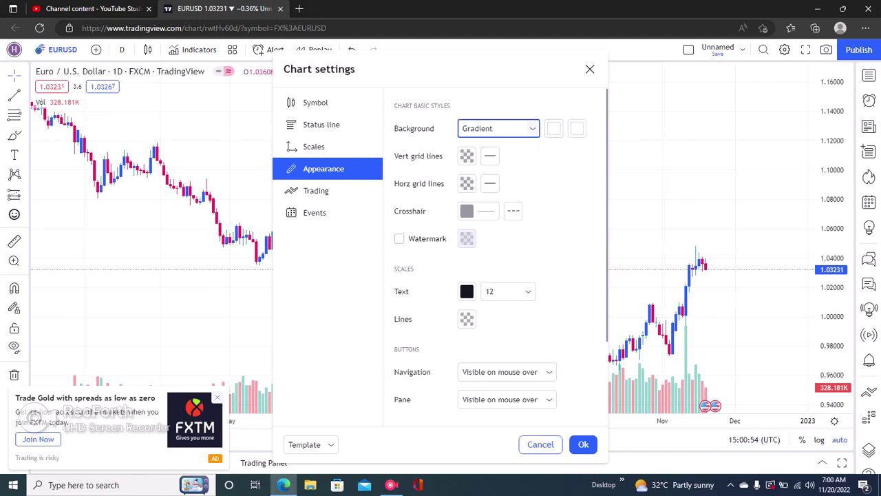
click(497, 128)
click(478, 147)
Step: Try several solid background colours for the chart, including black and darker grey, and settle on light grey
key(Tab)
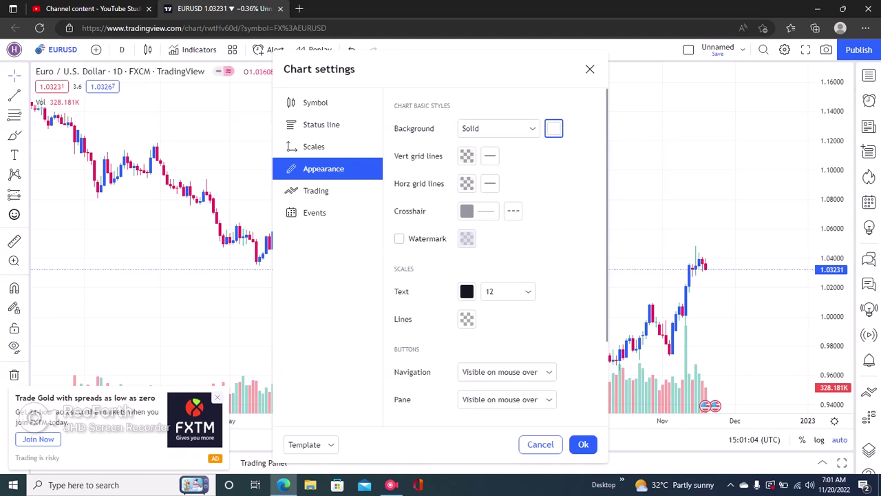
key(Return)
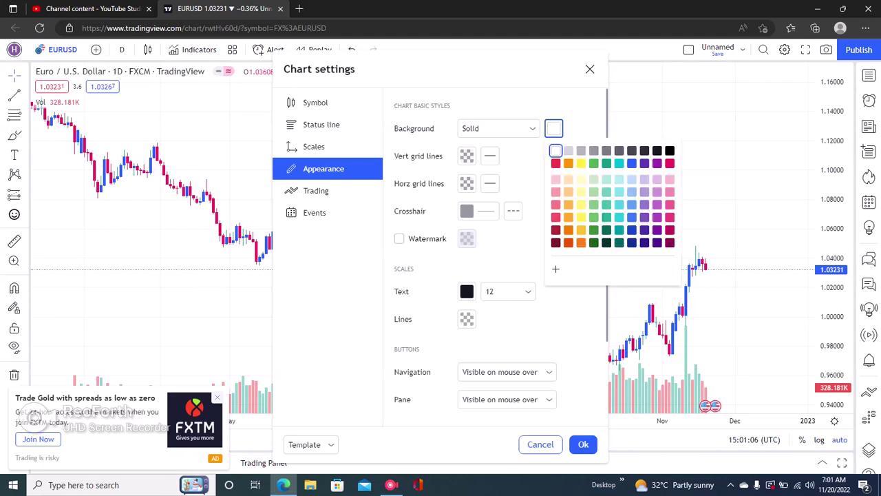
click(581, 150)
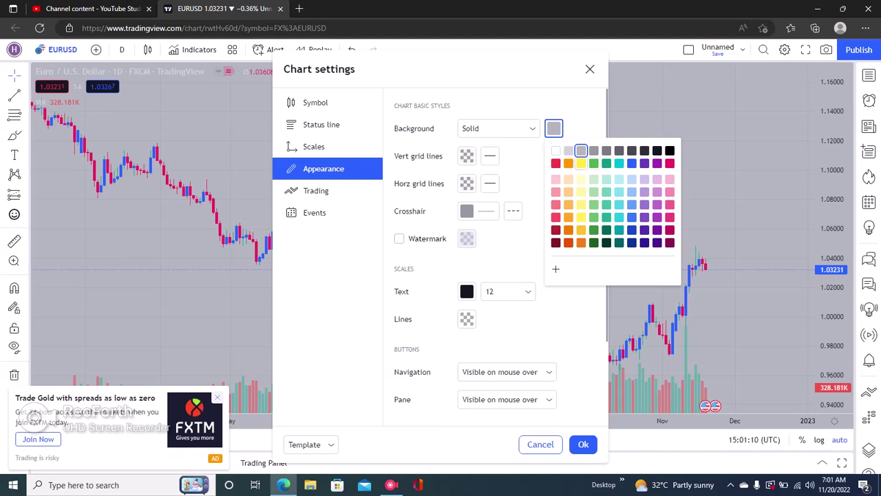
key(Return)
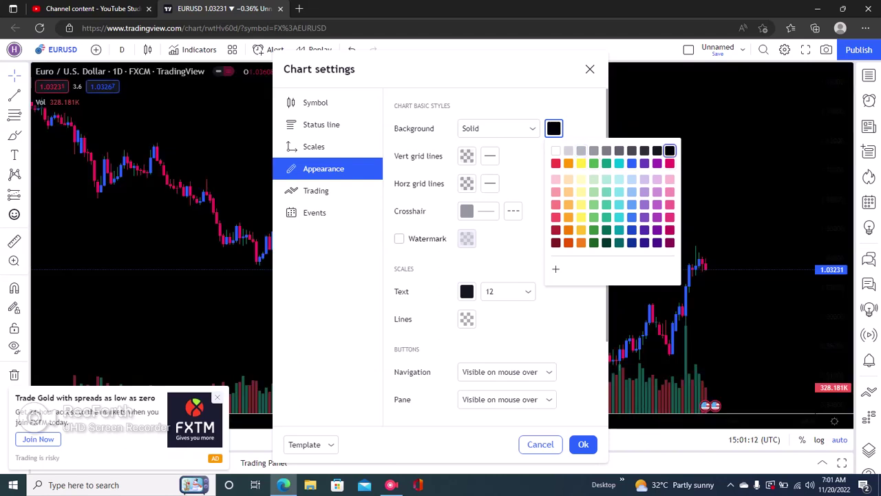
click(581, 163)
click(593, 163)
click(607, 163)
click(606, 150)
click(594, 150)
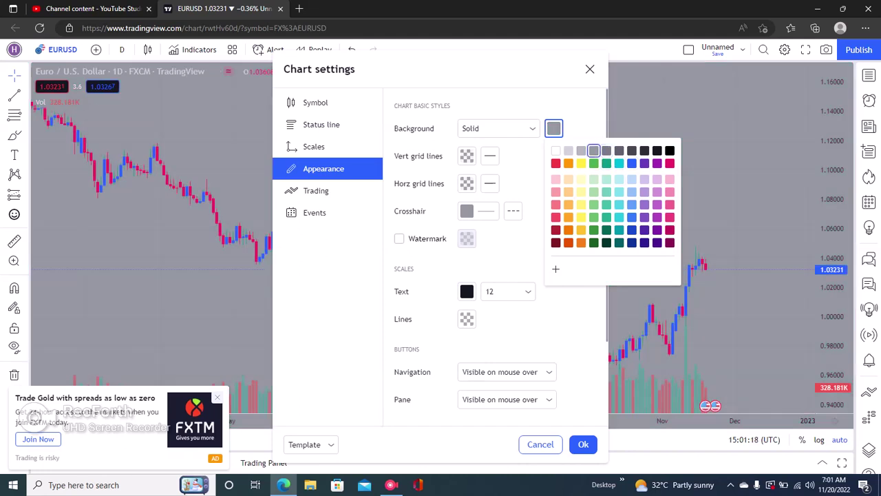
key(Left)
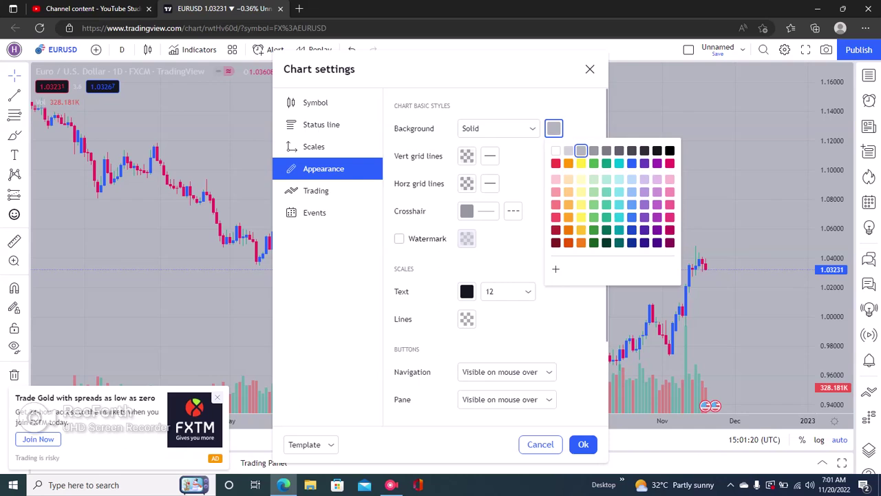
key(Escape)
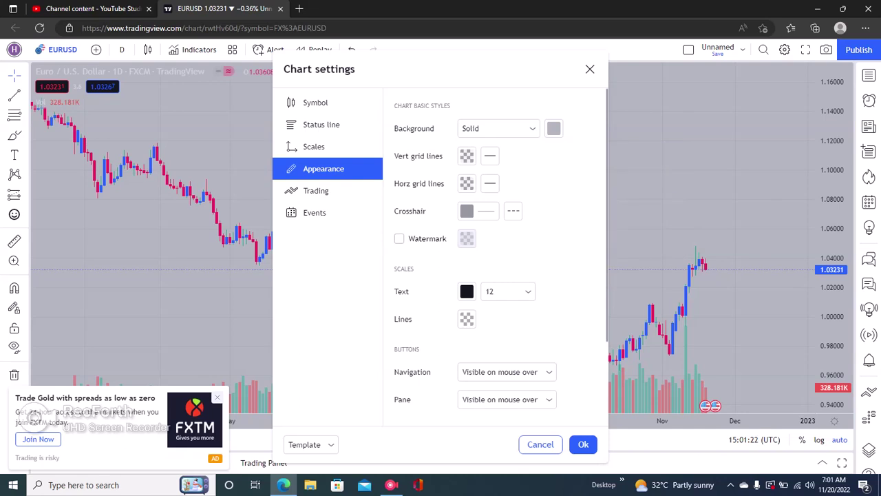
click(554, 128)
key(Escape)
key(Tab)
key(shift+Tab)
Step: Set the vertical and horizontal grid lines to the same light grey as the chart background and apply the settings
click(466, 155)
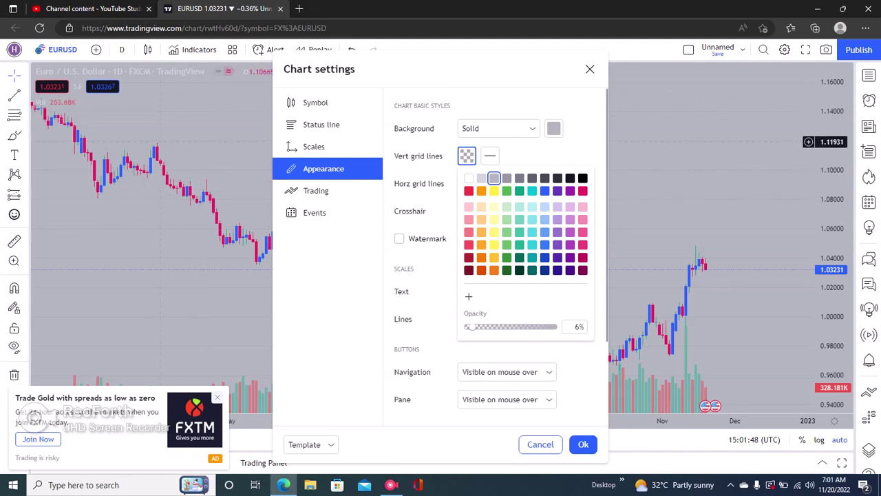
key(Escape)
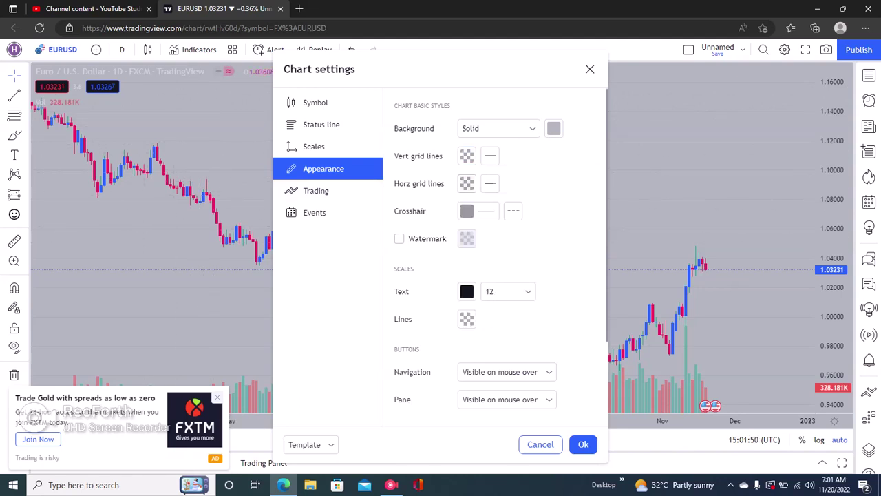
click(467, 183)
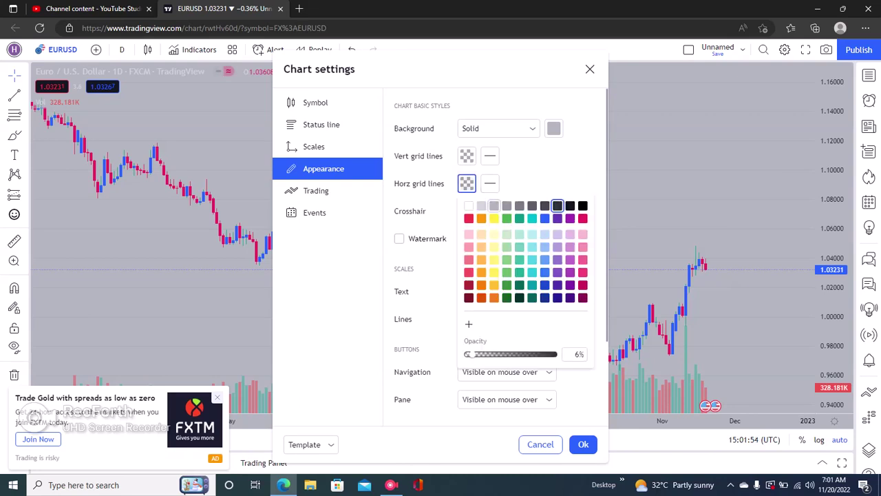
click(495, 205)
key(Escape)
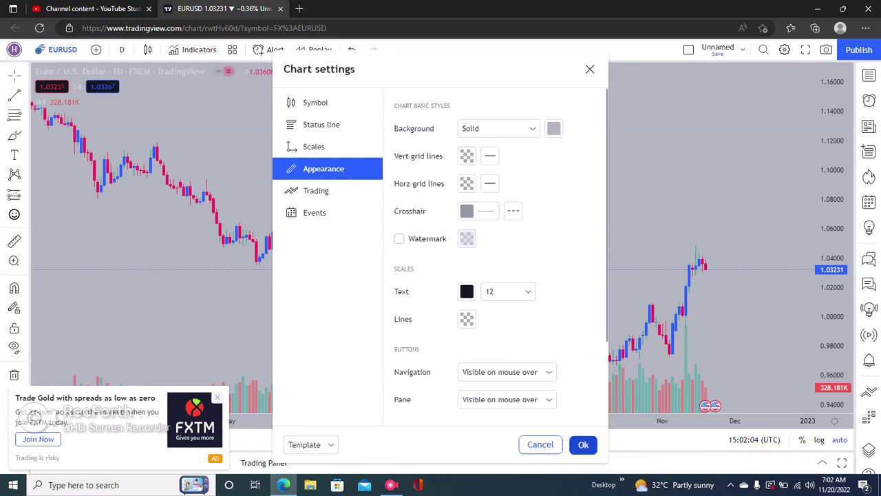
click(583, 444)
drag(475, 221, 433, 221)
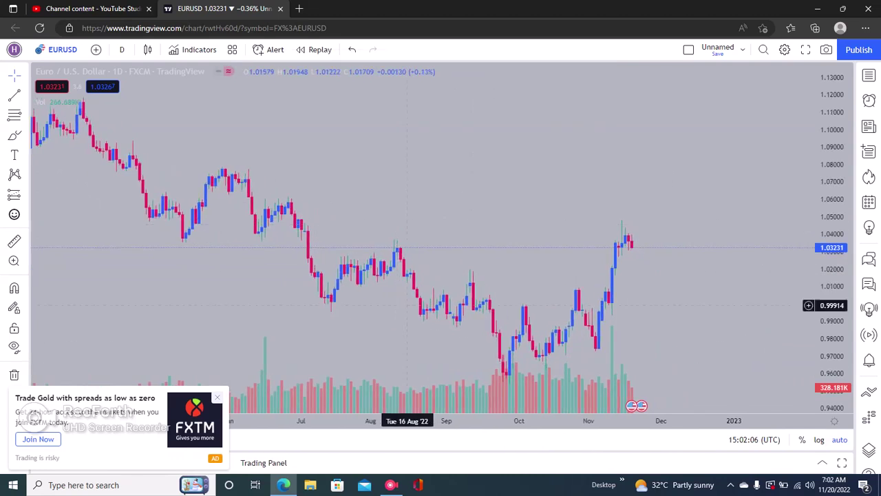
click(488, 387)
click(415, 388)
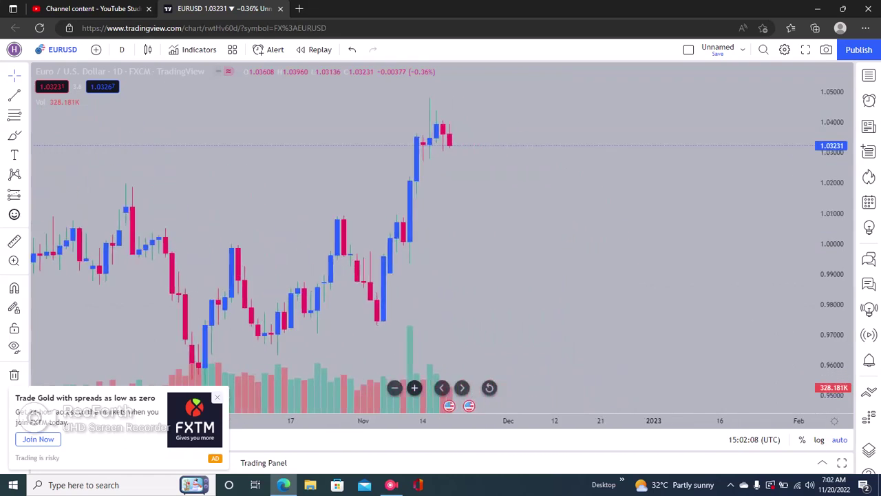
drag(452, 252, 596, 256)
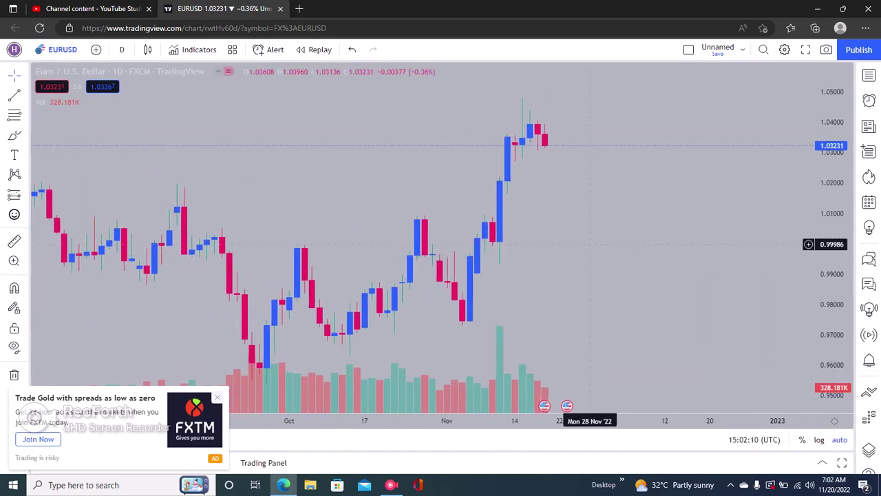
Step: Reopen the chart settings, try black and turquoise for the crosshair, and settle on black
click(784, 49)
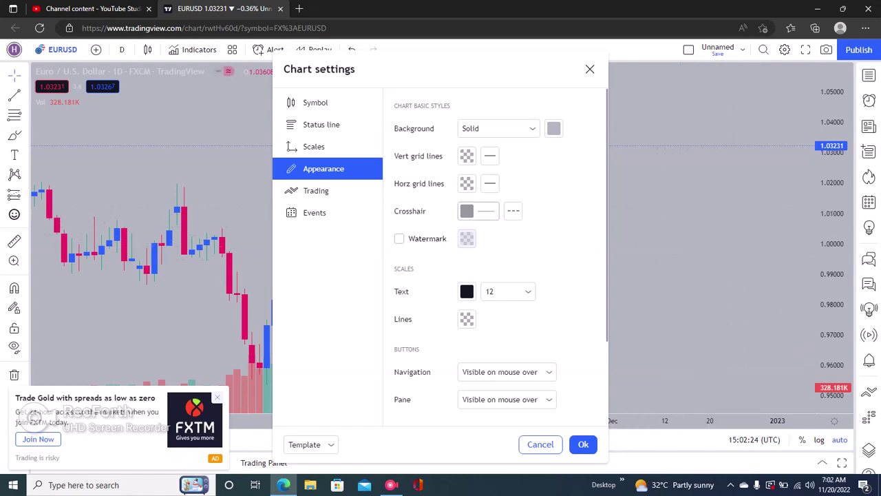
click(478, 210)
click(582, 232)
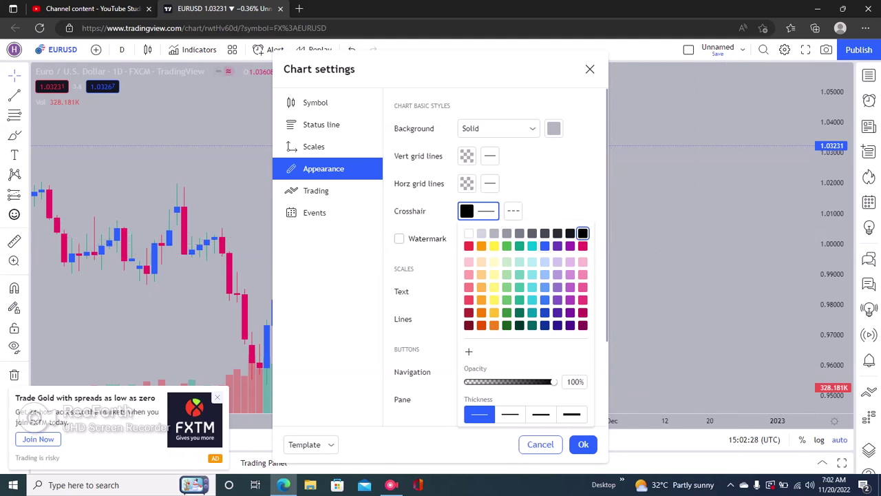
click(532, 245)
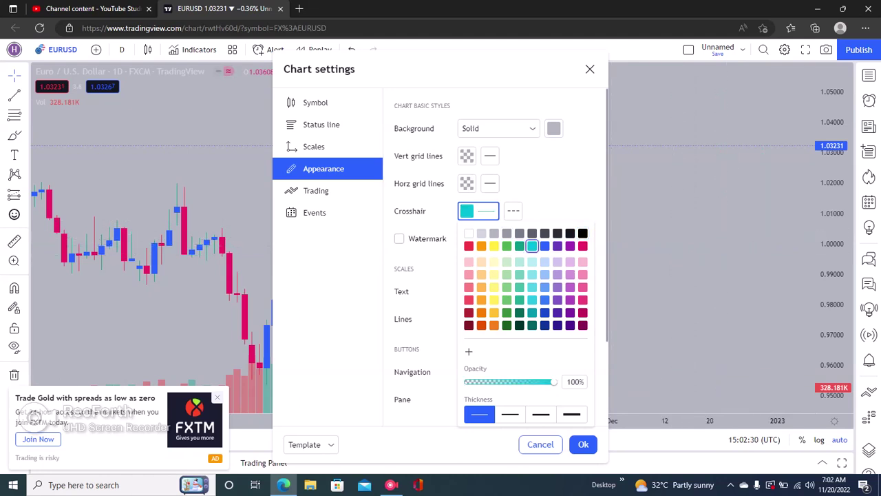
click(582, 232)
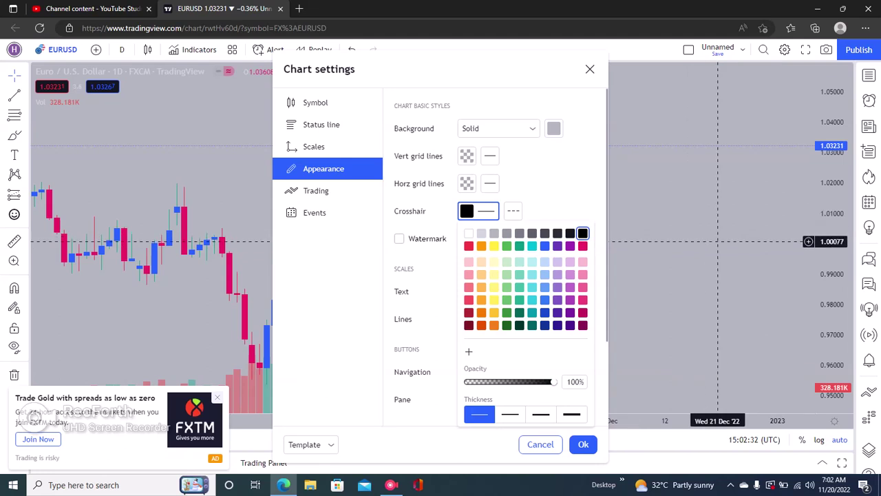
click(695, 225)
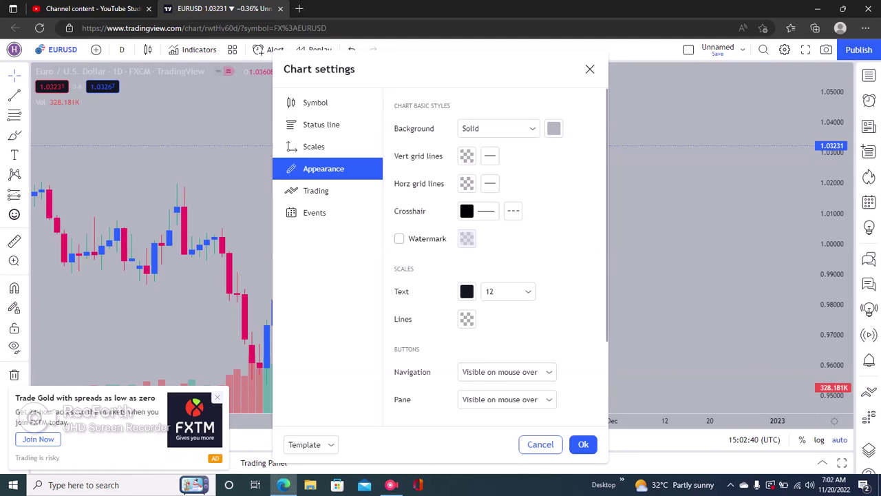
Step: Turn on the chart watermark and apply the settings
click(398, 238)
click(582, 444)
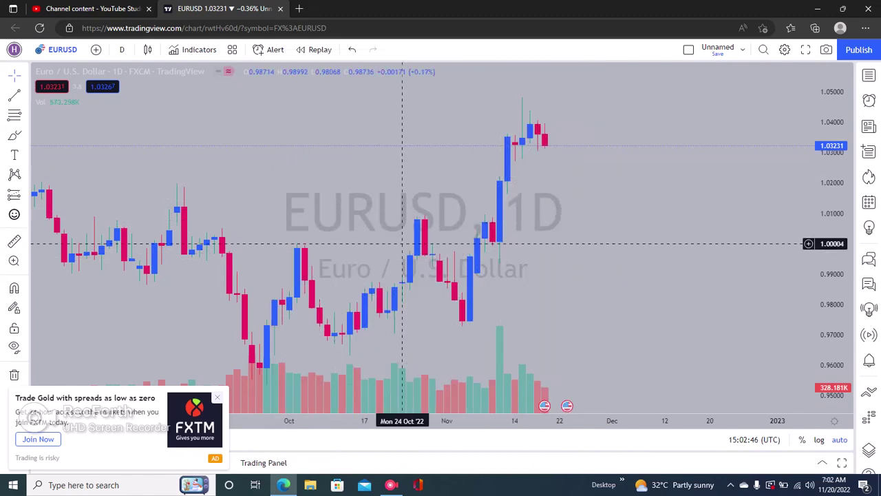
drag(544, 232, 643, 236)
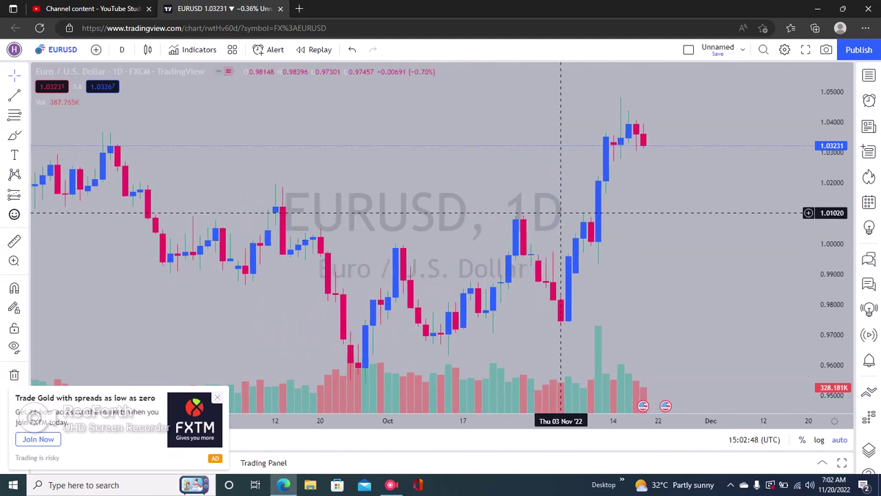
drag(574, 132, 621, 159)
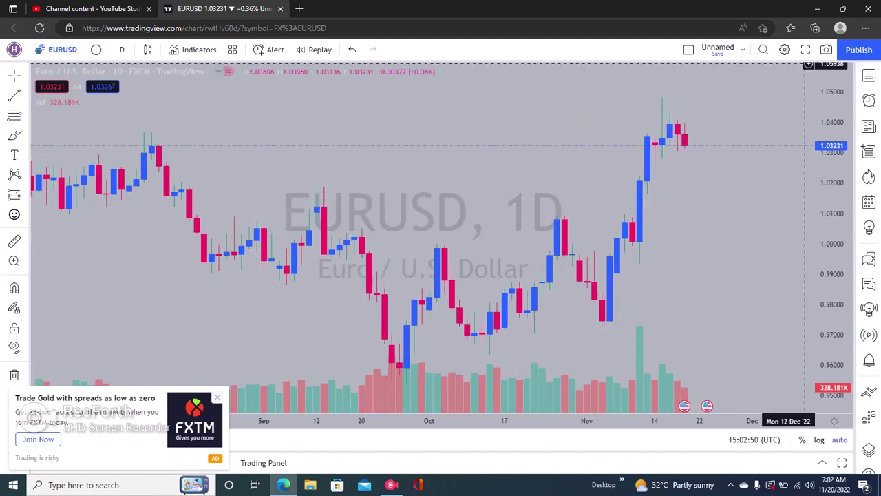
Step: Look over the scale text size and colour, button visibility and margin settings, then close the settings and the upgrade offer
click(784, 50)
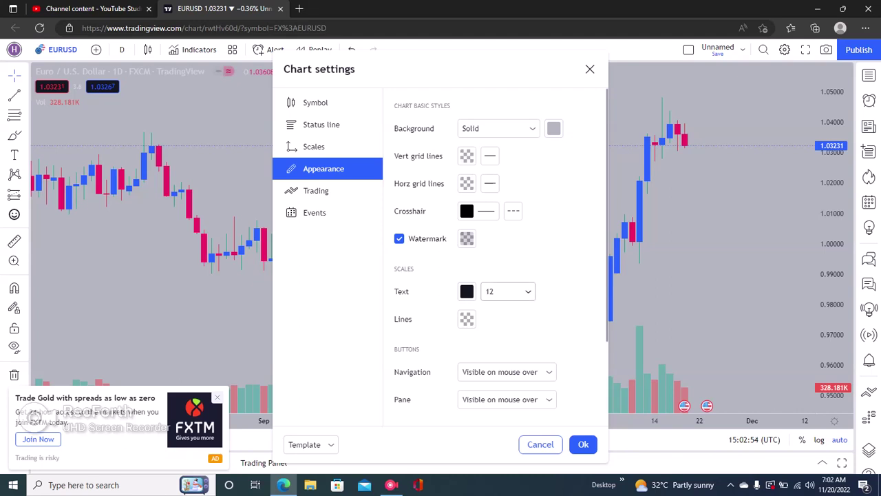
click(508, 292)
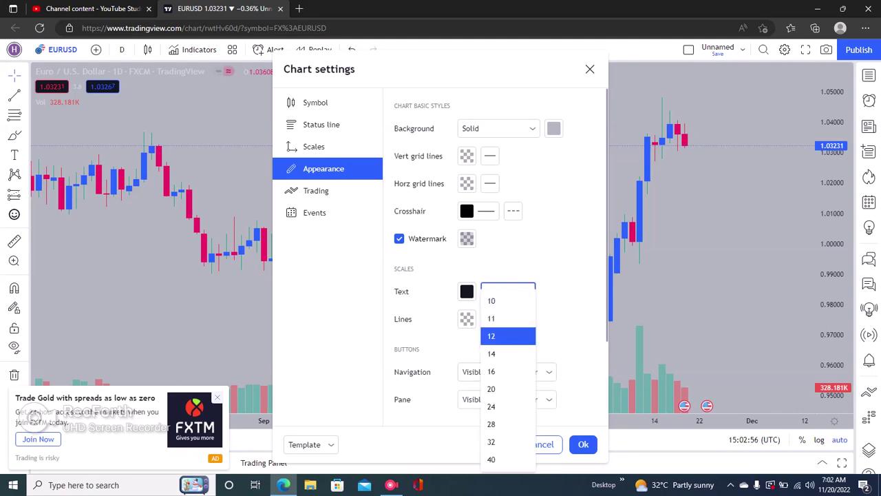
click(508, 274)
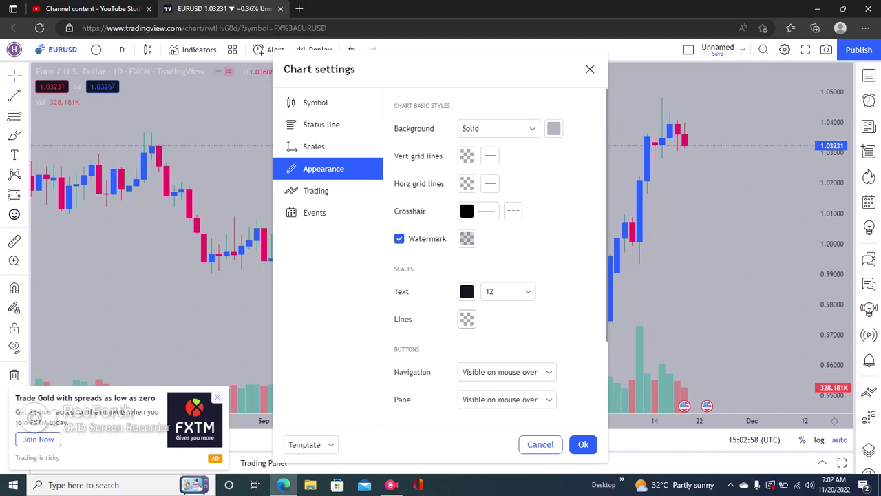
click(467, 291)
key(Escape)
scroll(495, 372, down, 3)
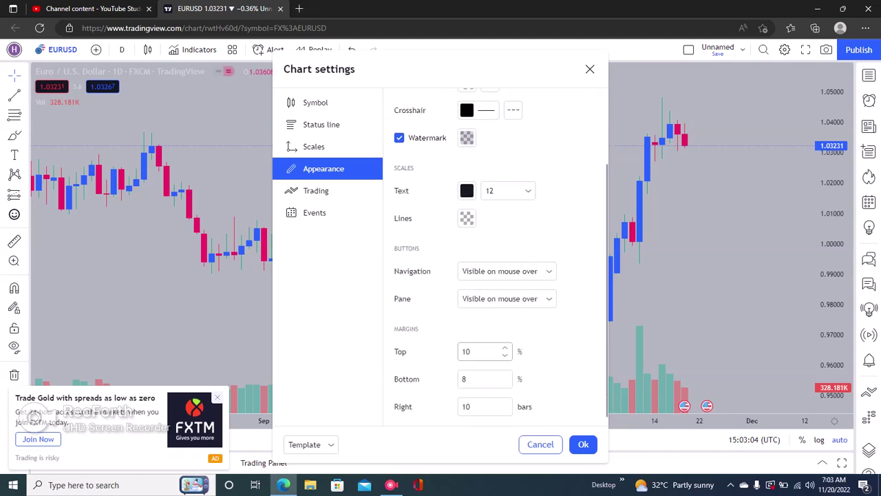
scroll(496, 275, down, 1)
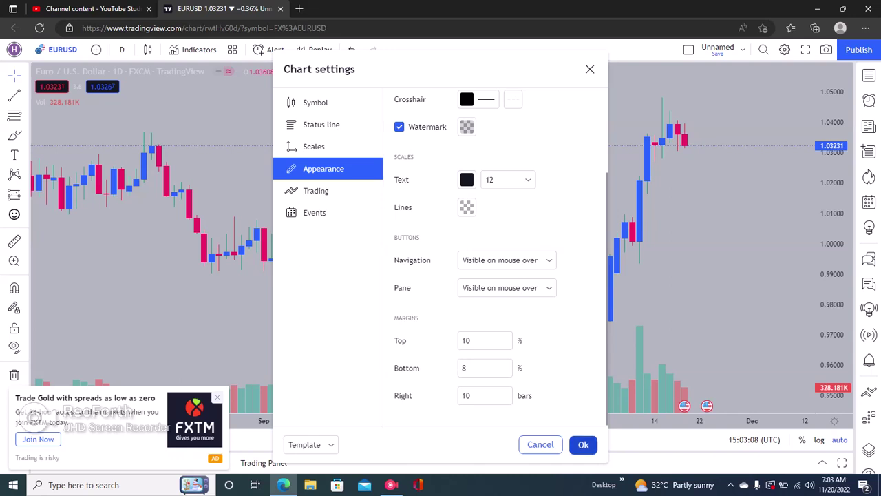
click(583, 444)
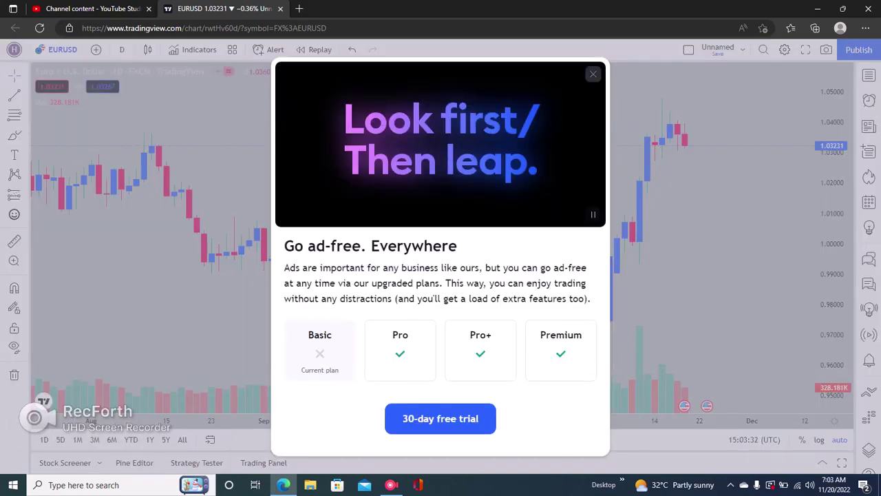
click(593, 74)
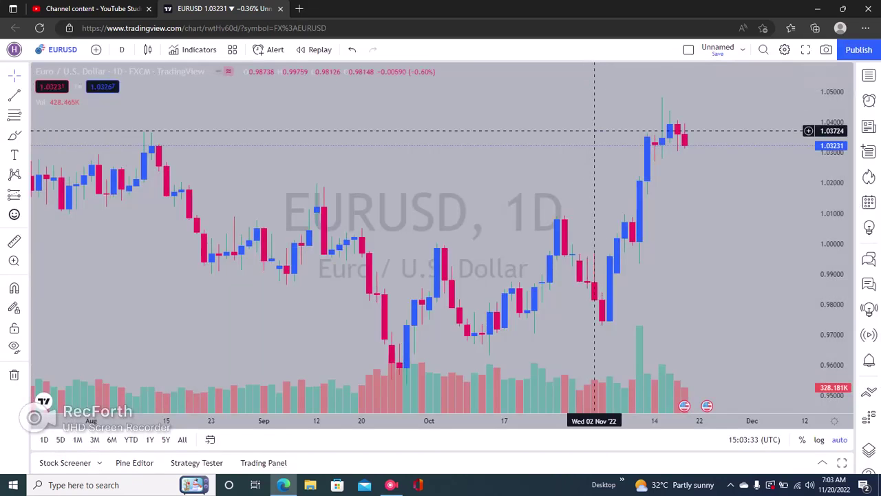